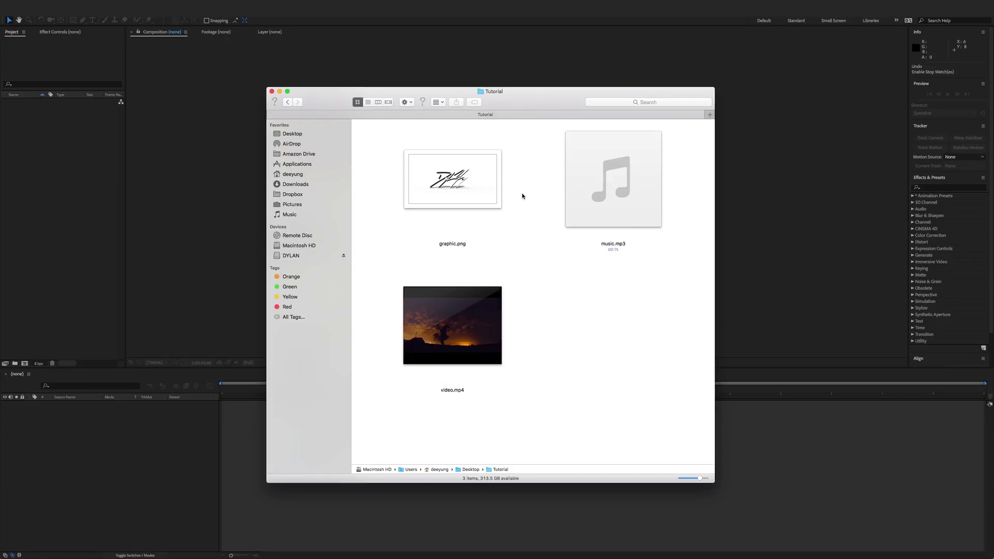
{"action": "left_click", "coordinate": [444, 181]}
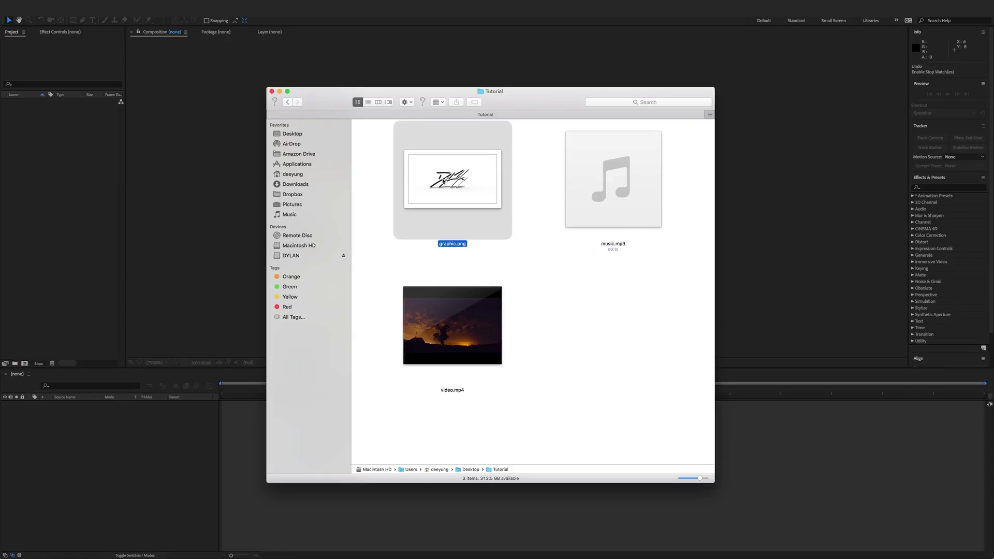
{"action": "left_click", "coordinate": [573, 153]}
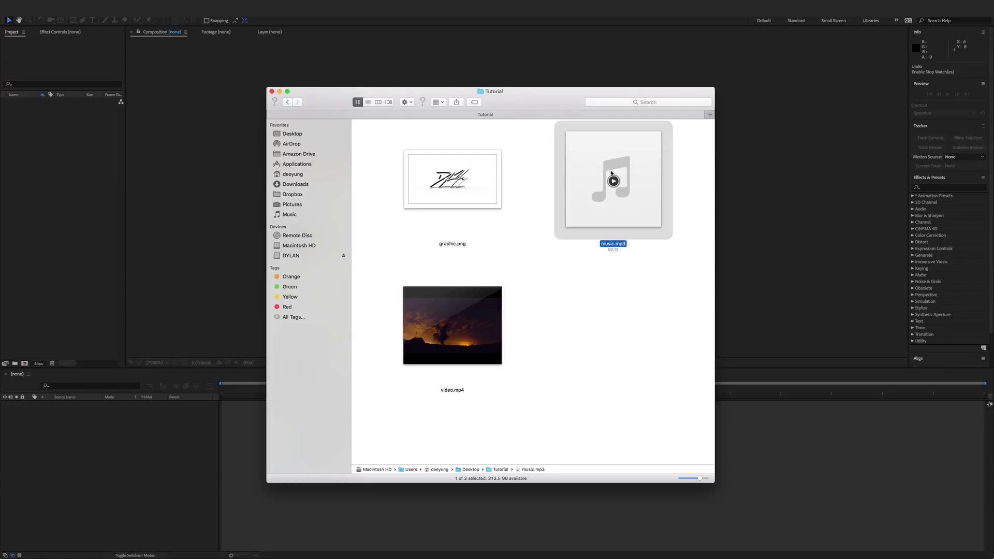
{"action": "left_click", "coordinate": [450, 325]}
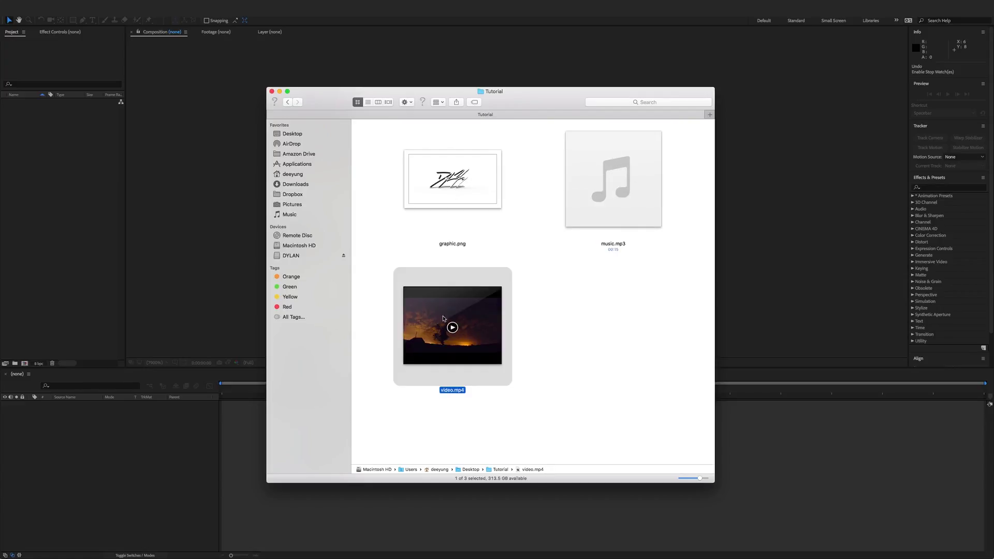
{"action": "left_click", "coordinate": [578, 255]}
{"action": "left_click", "coordinate": [450, 181]}
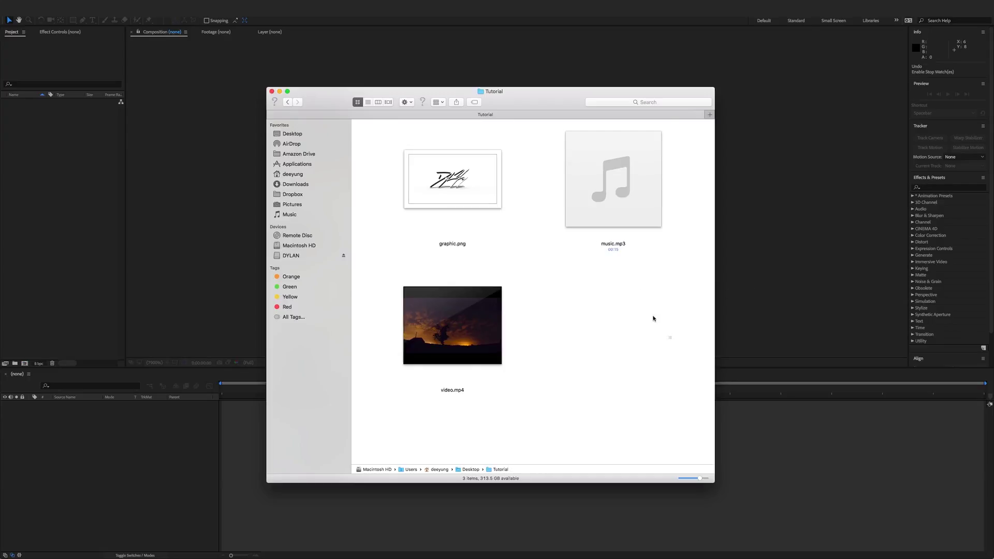
Import graphic.png, music.mp3 and video.mp4 from the Tutorial folder into the After Effects project
{"action": "left_click_drag", "start_coordinate": [665, 335], "coordinate": [409, 200]}
{"action": "left_click_drag", "start_coordinate": [436, 166], "coordinate": [42, 128]}
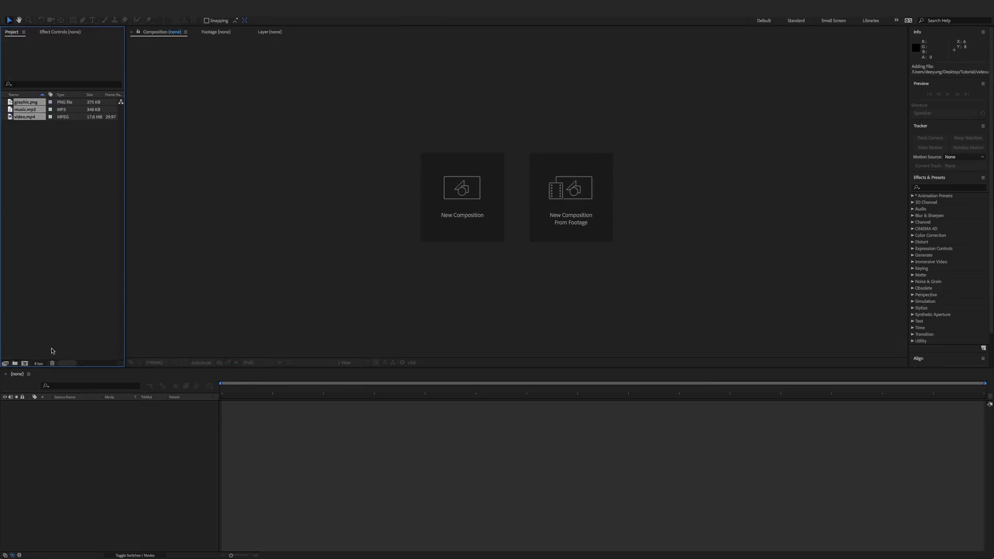
{"action": "left_click", "coordinate": [53, 202]}
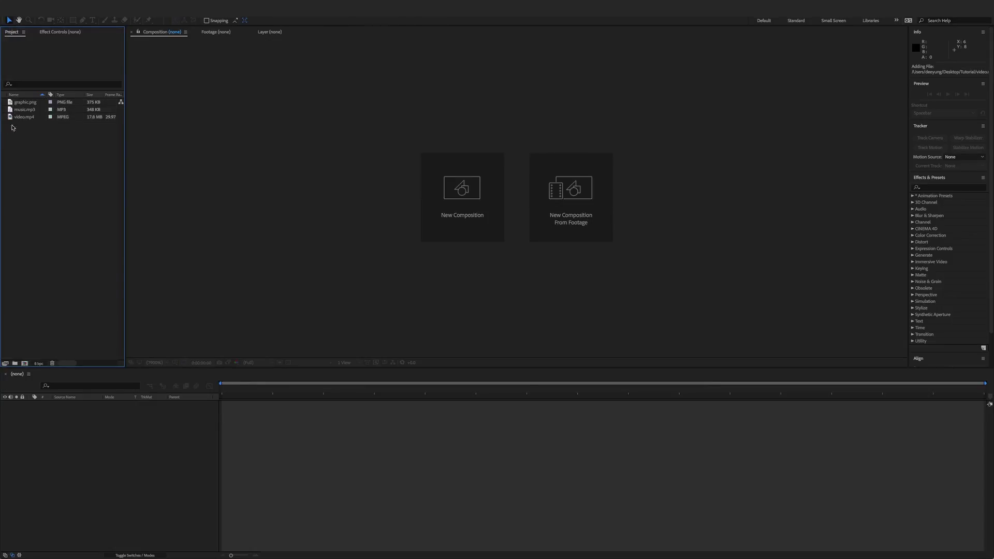
Create a composition from graphic.png, and add music.mp3 and video.mp4 as layers beneath the graphic
{"action": "left_click_drag", "start_coordinate": [18, 105], "coordinate": [50, 418]}
{"action": "left_click_drag", "start_coordinate": [24, 121], "coordinate": [73, 428]}
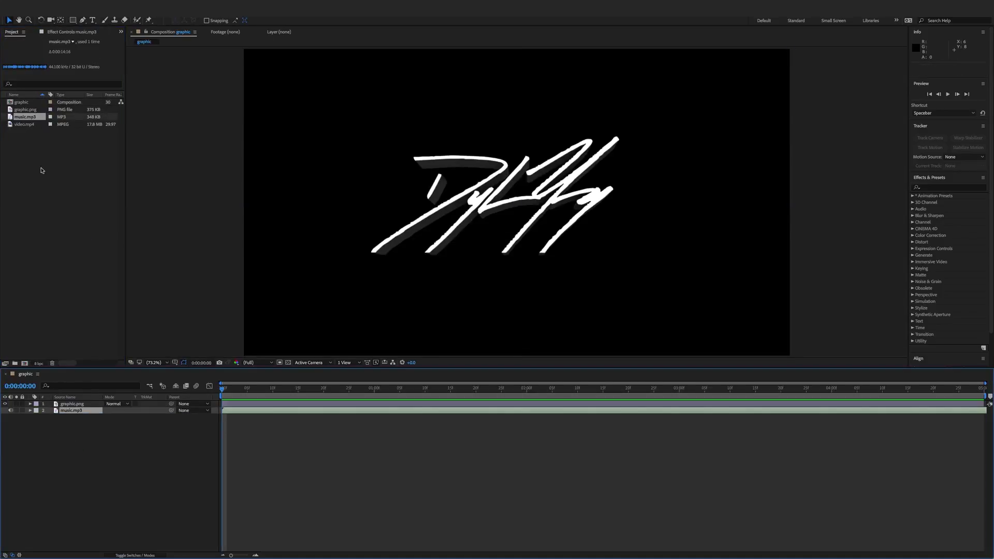
{"action": "left_click_drag", "start_coordinate": [24, 124], "coordinate": [74, 422]}
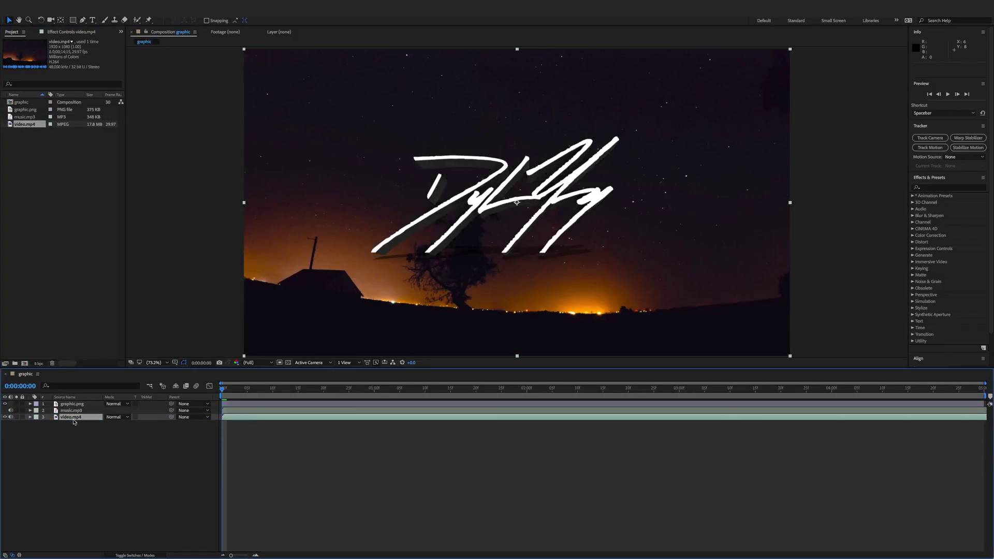
{"action": "left_click", "coordinate": [72, 404]}
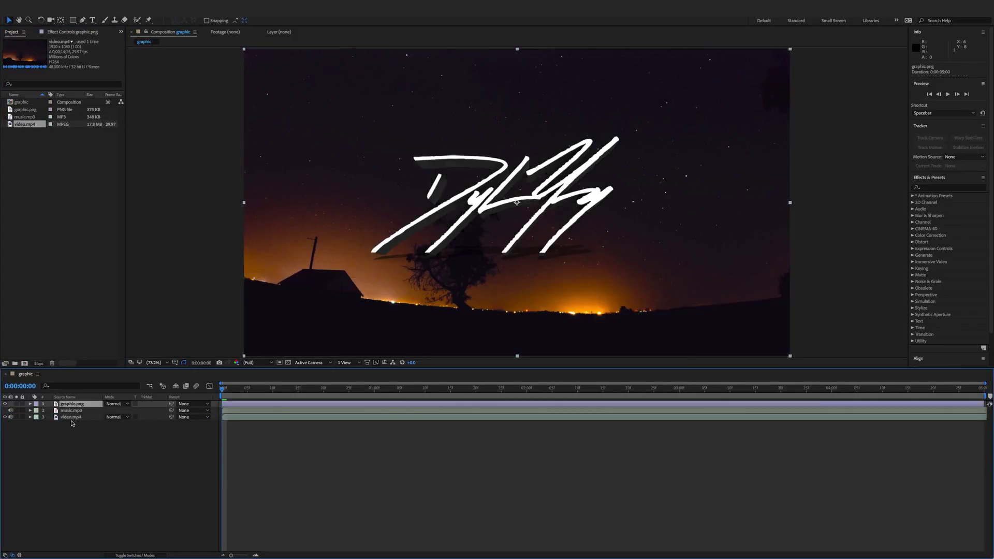
{"action": "left_click", "coordinate": [65, 417]}
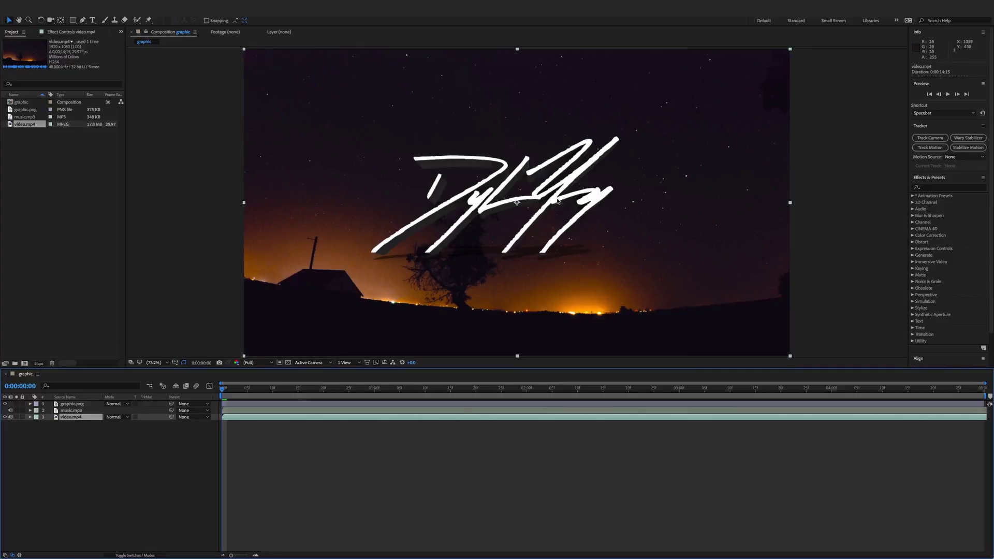
{"action": "left_click", "coordinate": [533, 197]}
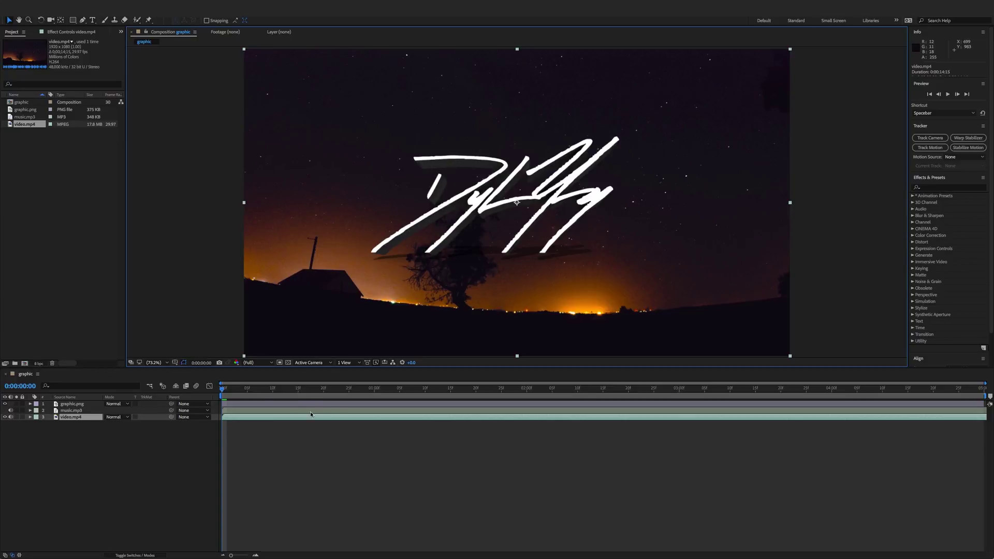
Convert the music.mp3 layer's audio to keyframes
{"action": "left_click", "coordinate": [71, 412]}
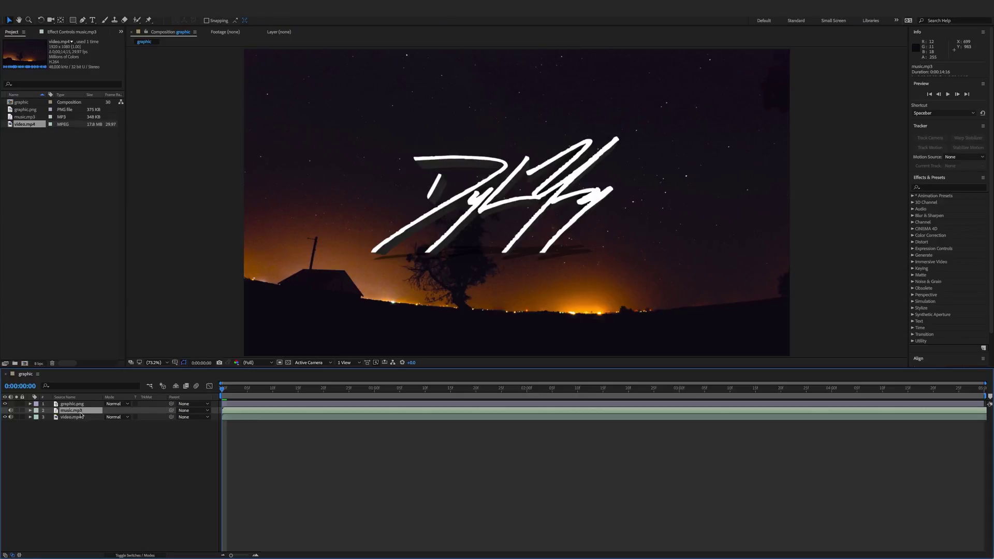
{"action": "right_click", "coordinate": [73, 412]}
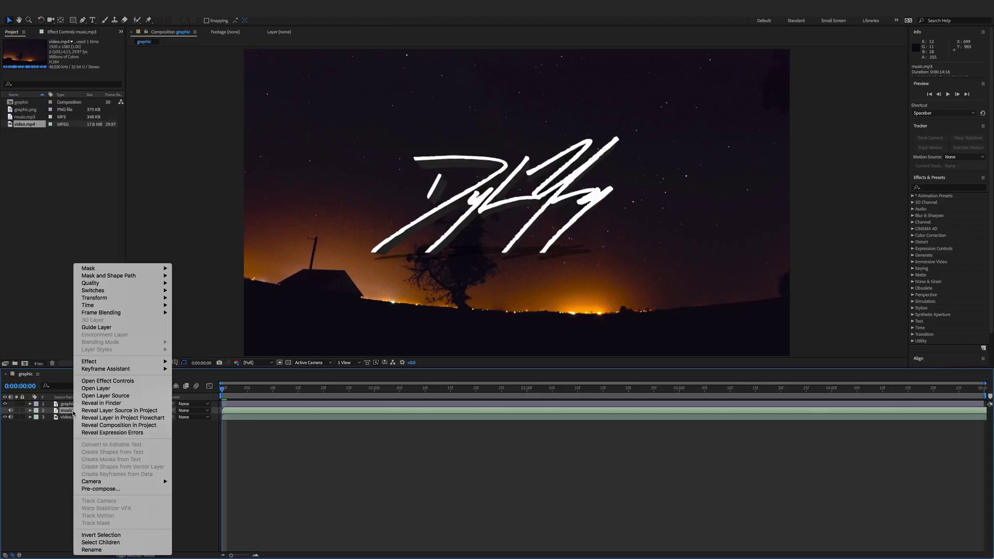
{"action": "mouse_move", "coordinate": [127, 369]}
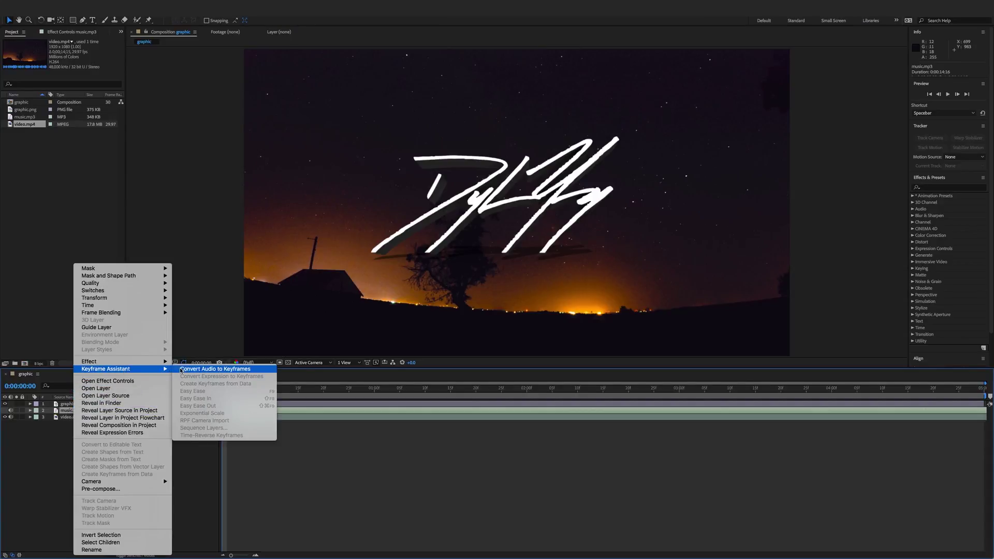
{"action": "left_click", "coordinate": [208, 369]}
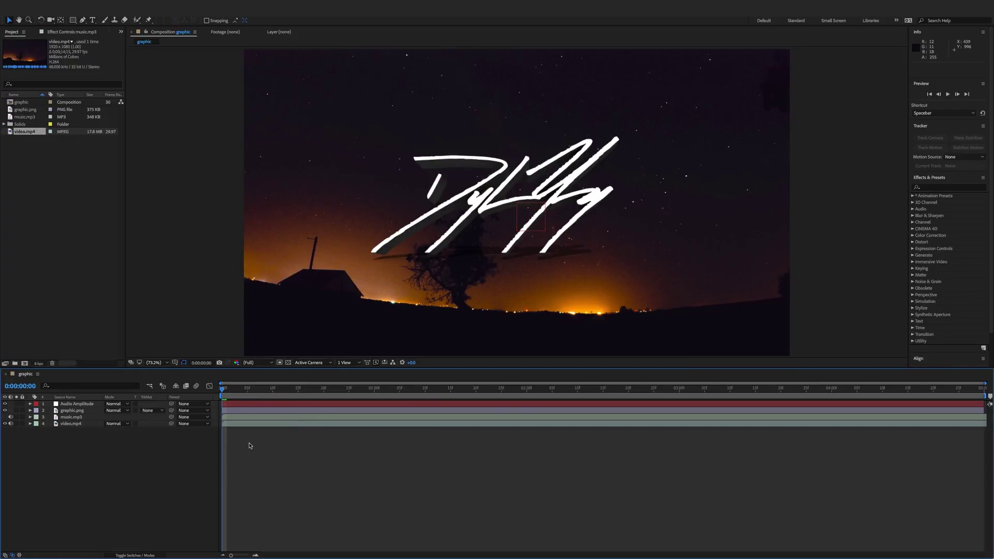
Delete the Left Channel and Right Channel effects from the Audio Amplitude layer
{"action": "left_click", "coordinate": [30, 403]}
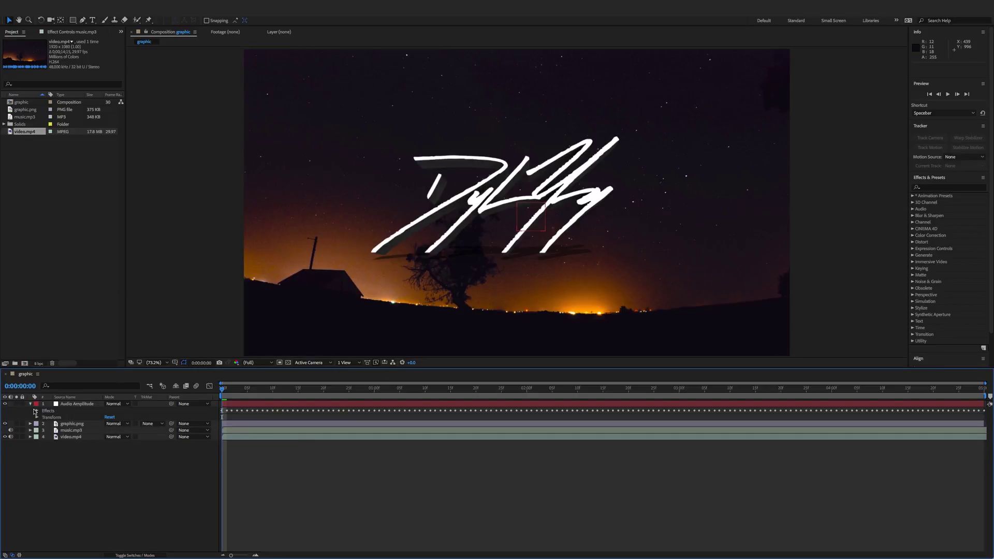
{"action": "left_click", "coordinate": [36, 410]}
{"action": "left_click", "coordinate": [56, 417]}
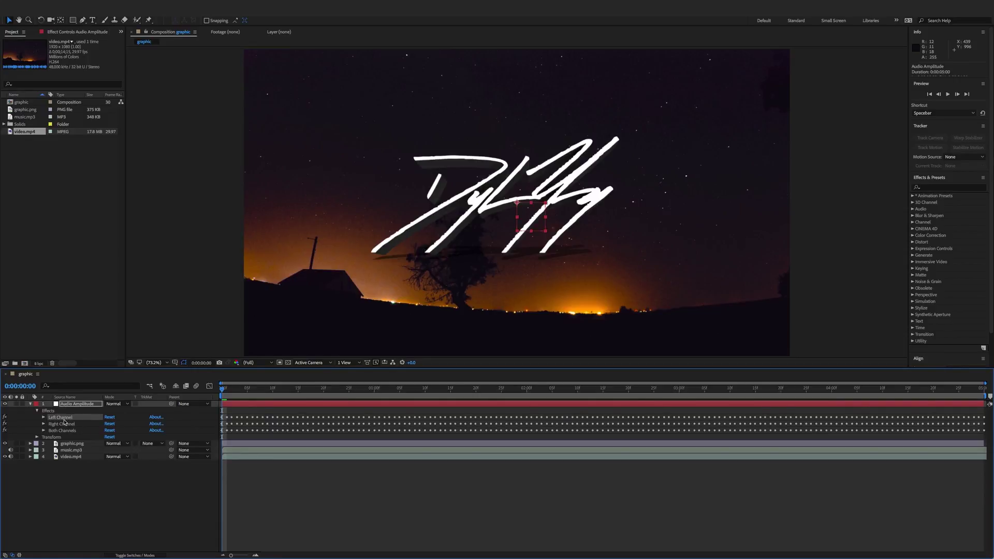
{"action": "key", "text": "Delete"}
{"action": "left_click", "coordinate": [60, 418]}
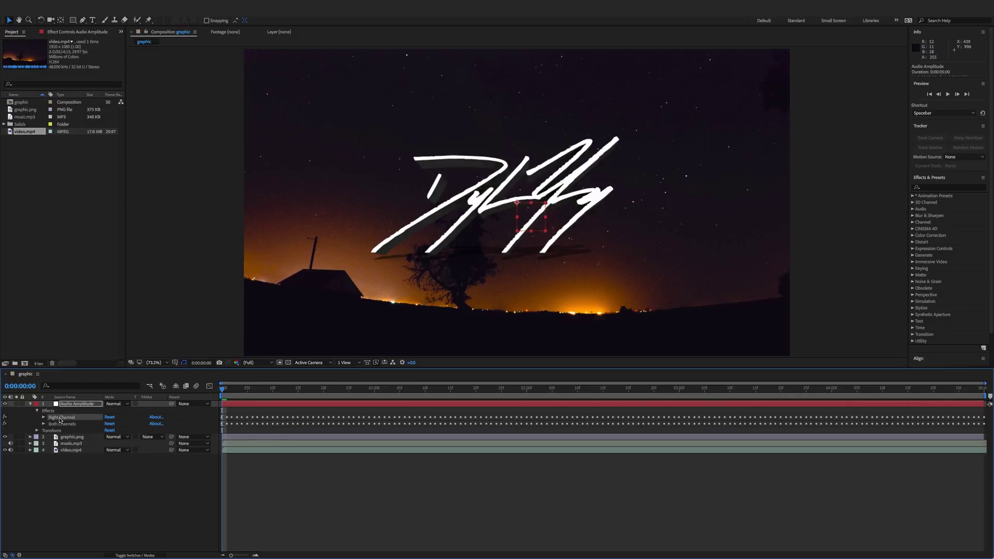
{"action": "key", "text": "Delete"}
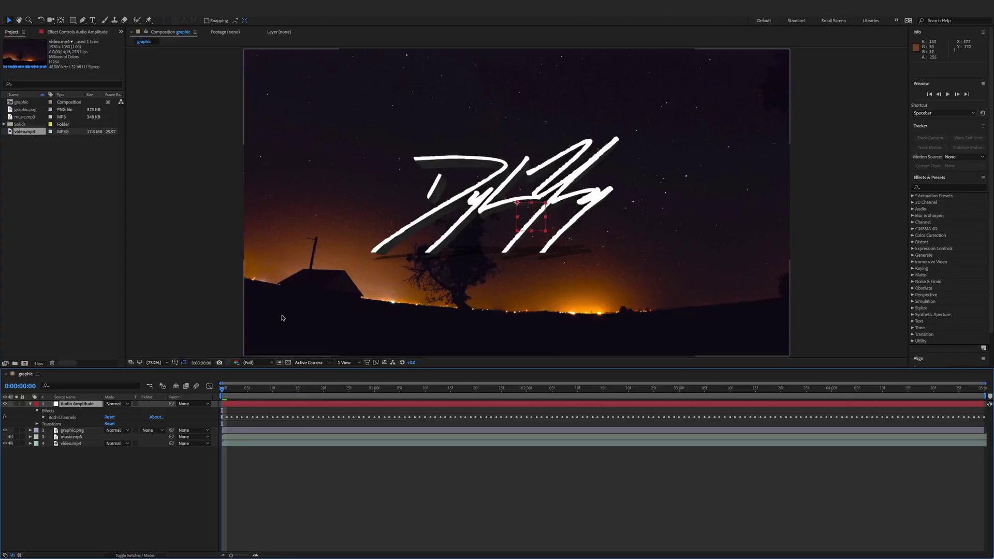
Add an expression to the graphic.png layer's Scale that links it to the Both Channels Slider of Audio Amplitude
{"action": "left_click", "coordinate": [60, 418]}
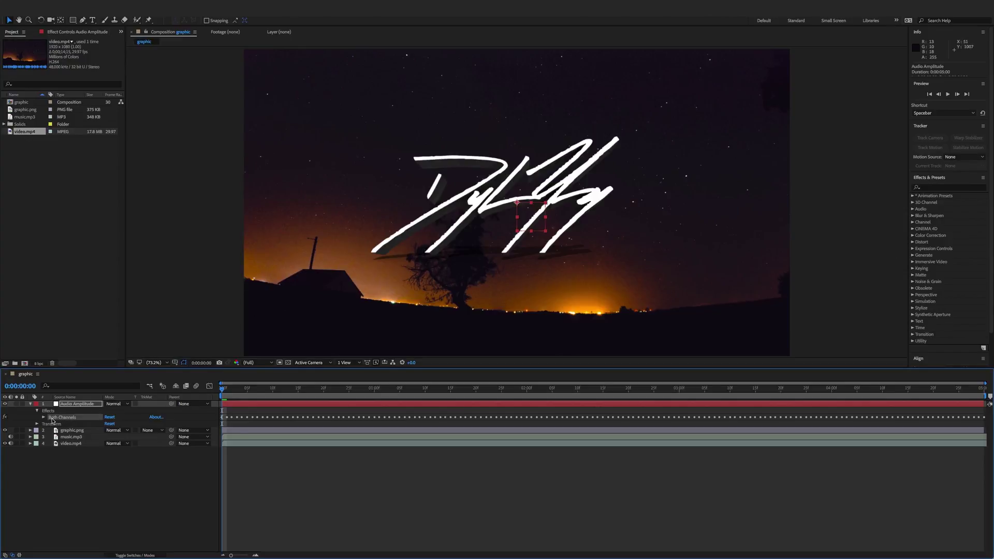
{"action": "left_click", "coordinate": [44, 417]}
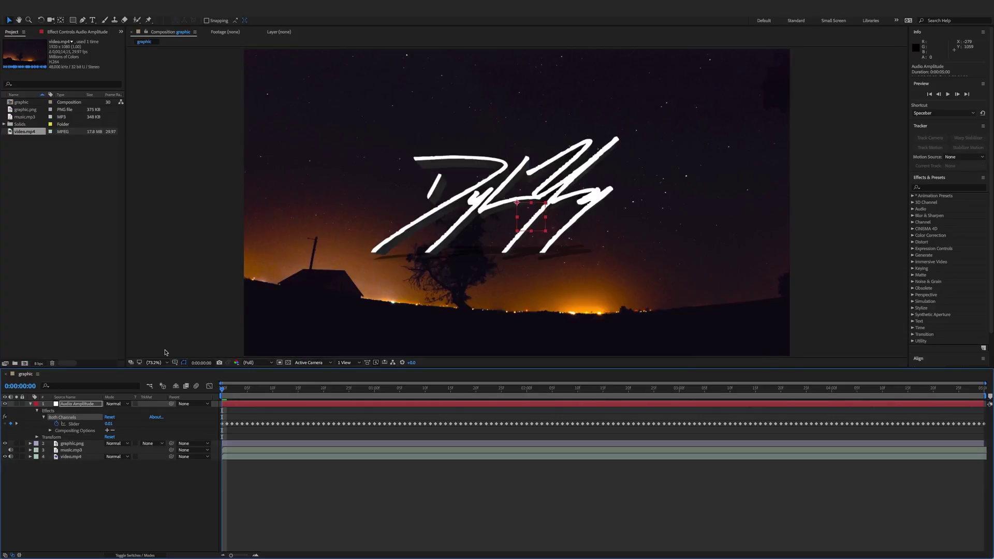
{"action": "left_click", "coordinate": [78, 444]}
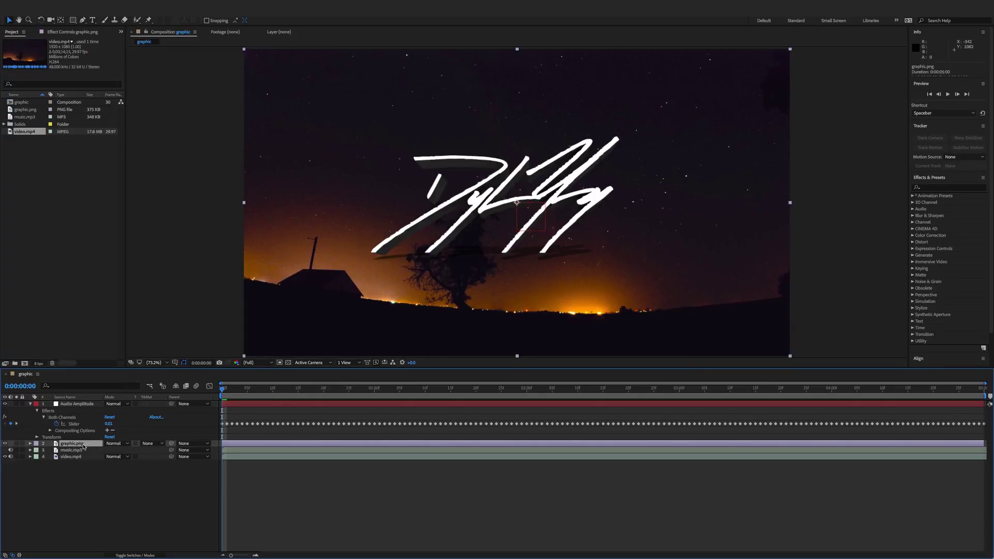
{"action": "left_click", "coordinate": [30, 443]}
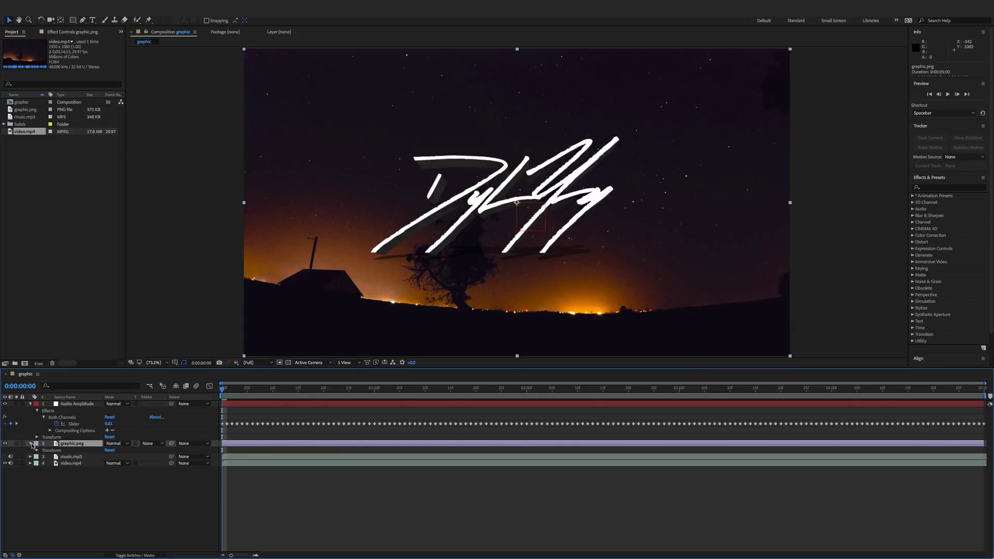
{"action": "left_click", "coordinate": [37, 450]}
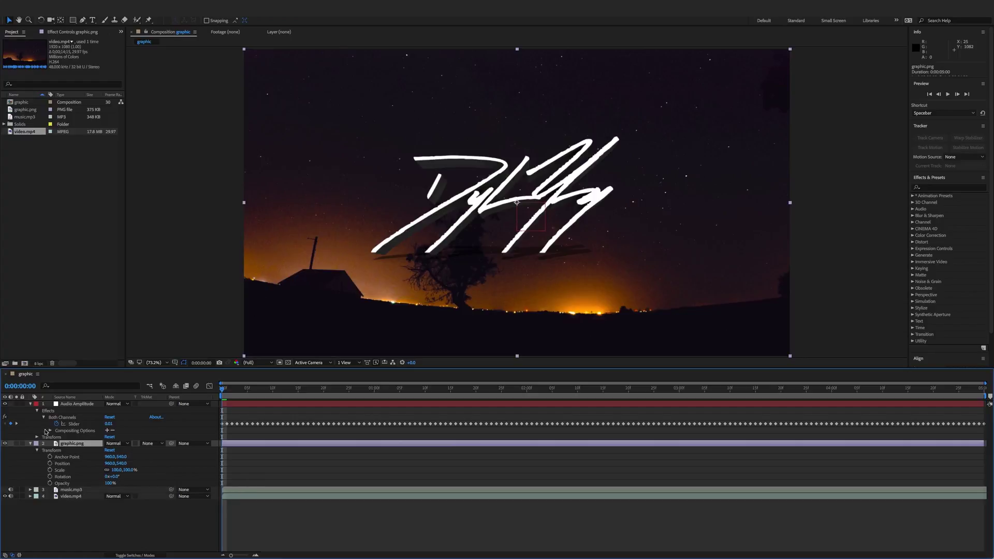
{"action": "left_click", "coordinate": [50, 470], "text": "alt"}
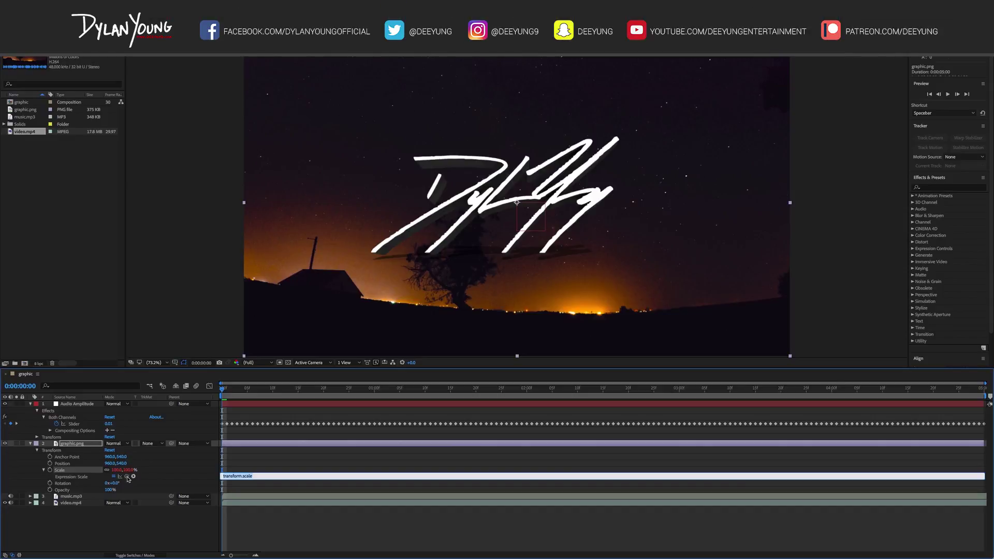
{"action": "left_click_drag", "start_coordinate": [126, 476], "coordinate": [75, 426]}
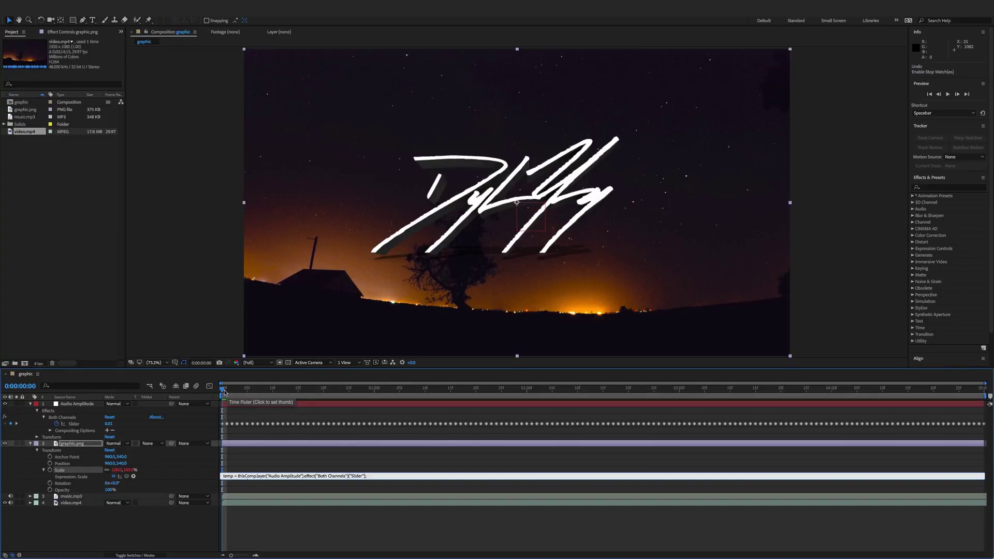
{"action": "left_click", "coordinate": [736, 311]}
Preview the audio-driven scaling of the graphic and return the playhead to the start
{"action": "key", "text": "space"}
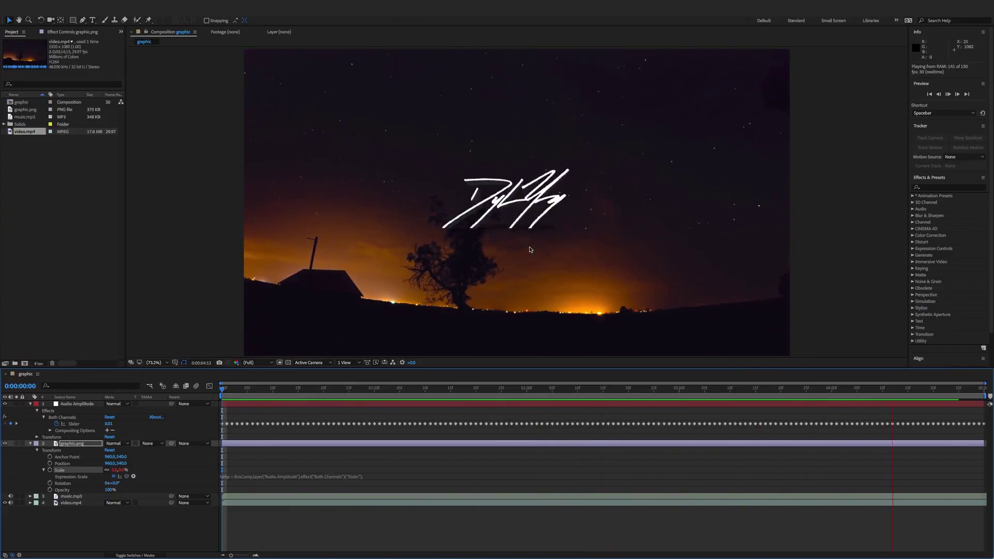
{"action": "key", "text": "space"}
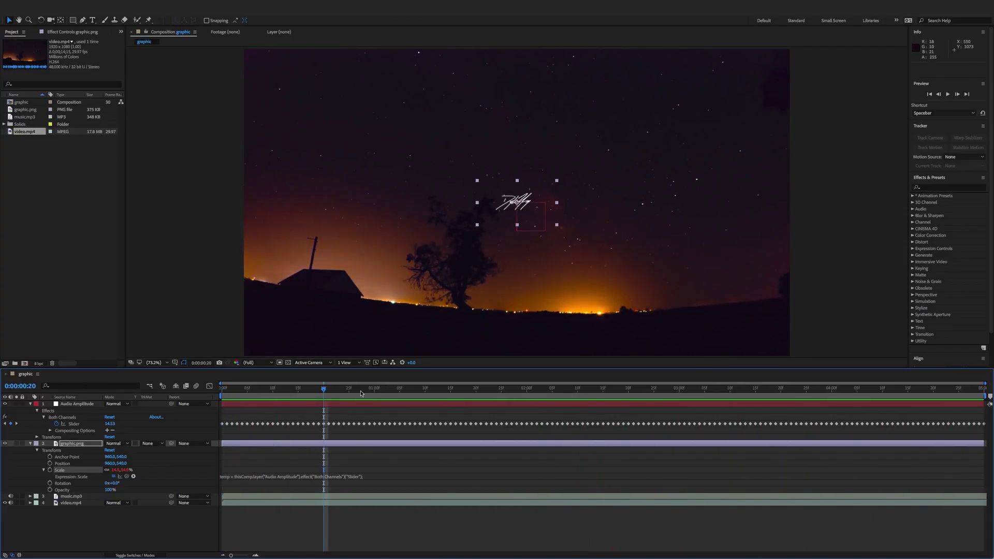
{"action": "left_click_drag", "start_coordinate": [325, 388], "coordinate": [223, 388]}
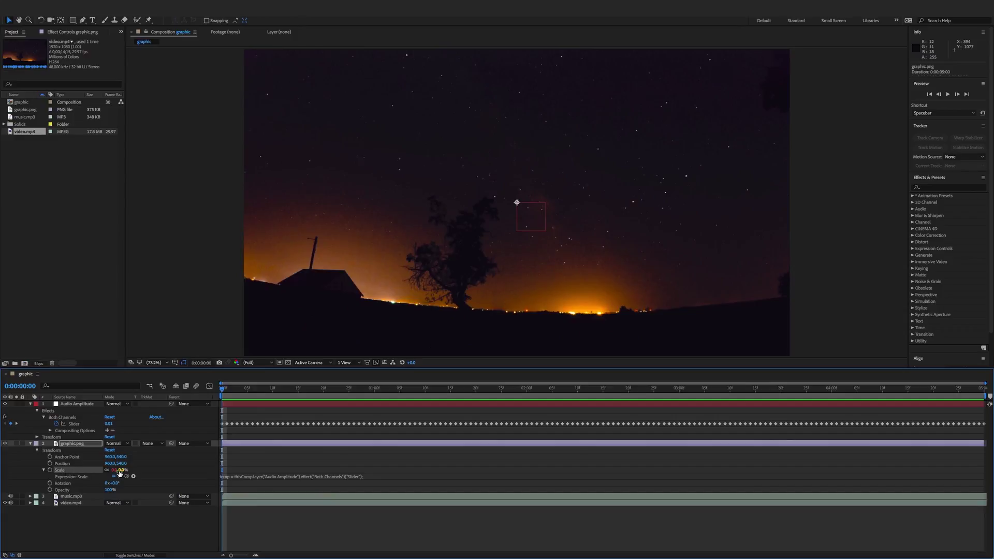
Append + [100,100] to the [temp, temp] line of the graphic layer's Scale expression
{"action": "left_click", "coordinate": [270, 475]}
{"action": "key", "text": "Right"}
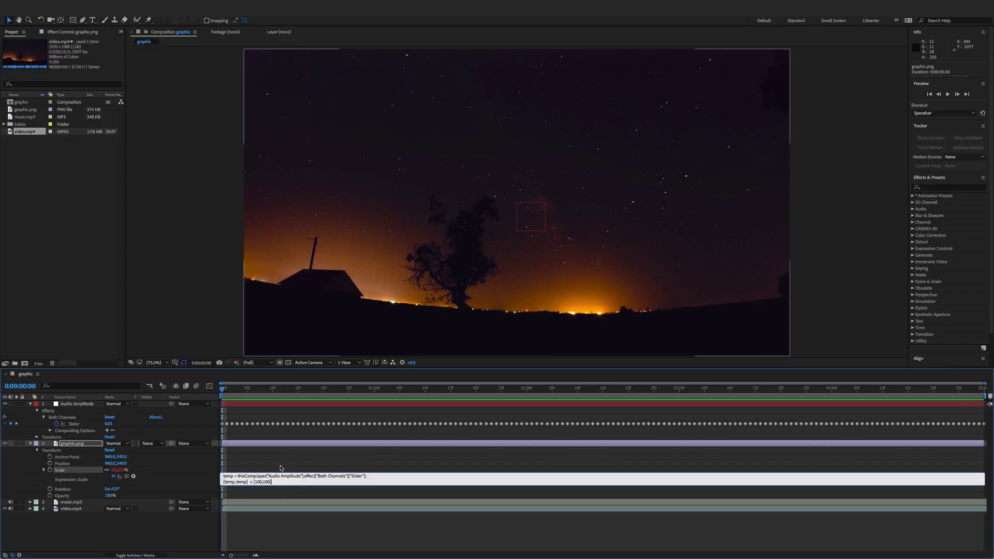
{"action": "left_click", "coordinate": [280, 467]}
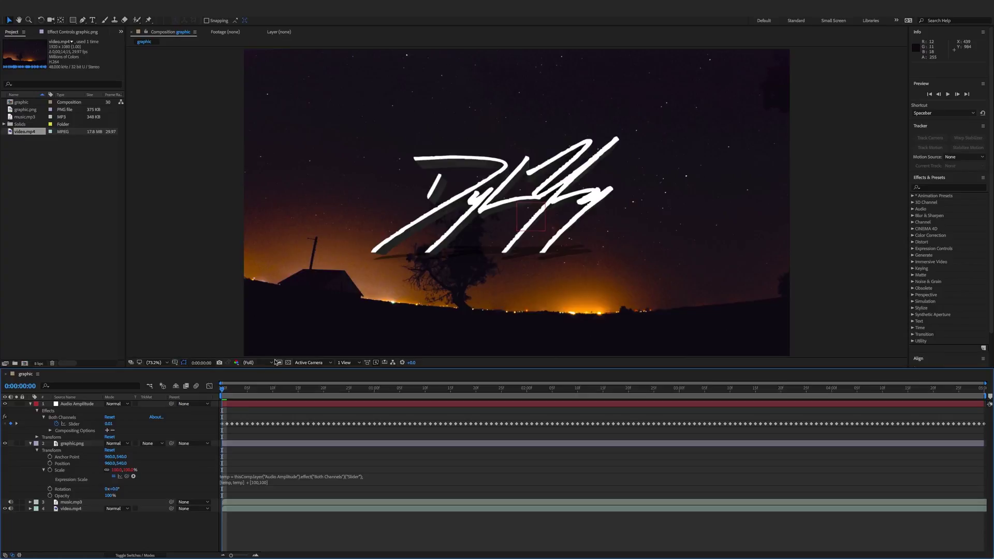
Play back the composition to check how the graphic pulses with the music using the offset Scale expression
{"action": "key", "text": "space"}
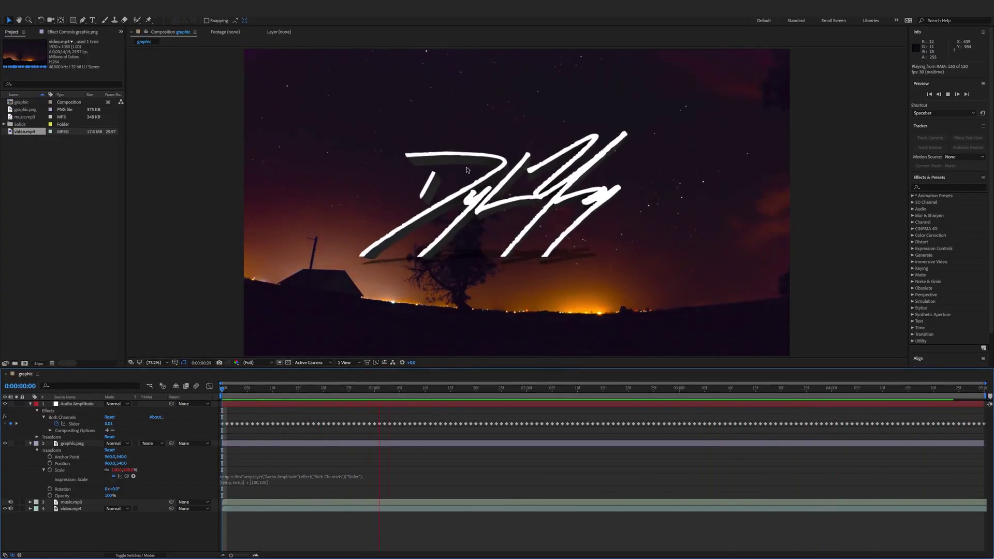
{"action": "key", "text": "space"}
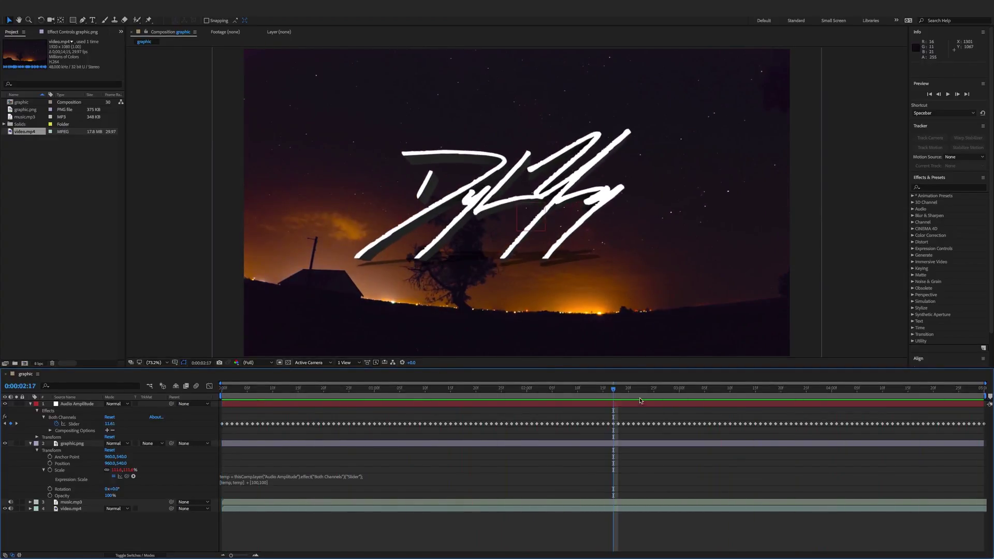
{"action": "left_click_drag", "start_coordinate": [613, 392], "coordinate": [206, 406]}
{"action": "key", "text": "space"}
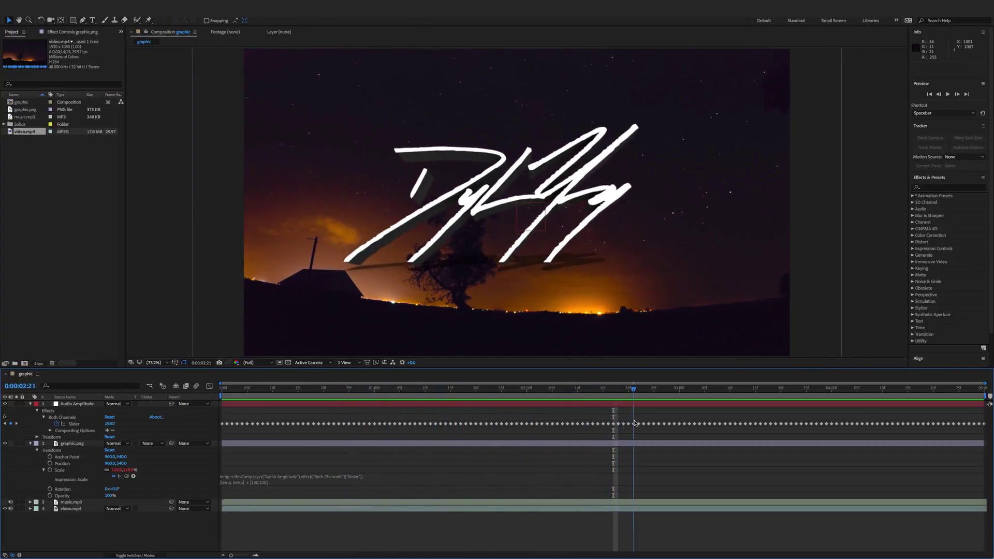
{"action": "key", "text": "space"}
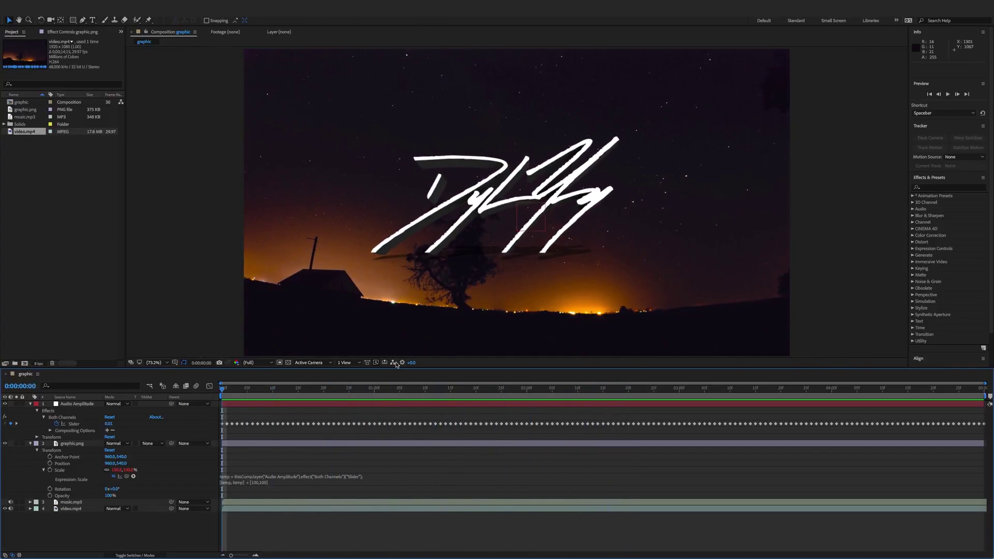
Replay the composition to review the offset graphic's scaling, and return the playhead to the start
{"action": "key", "text": "space"}
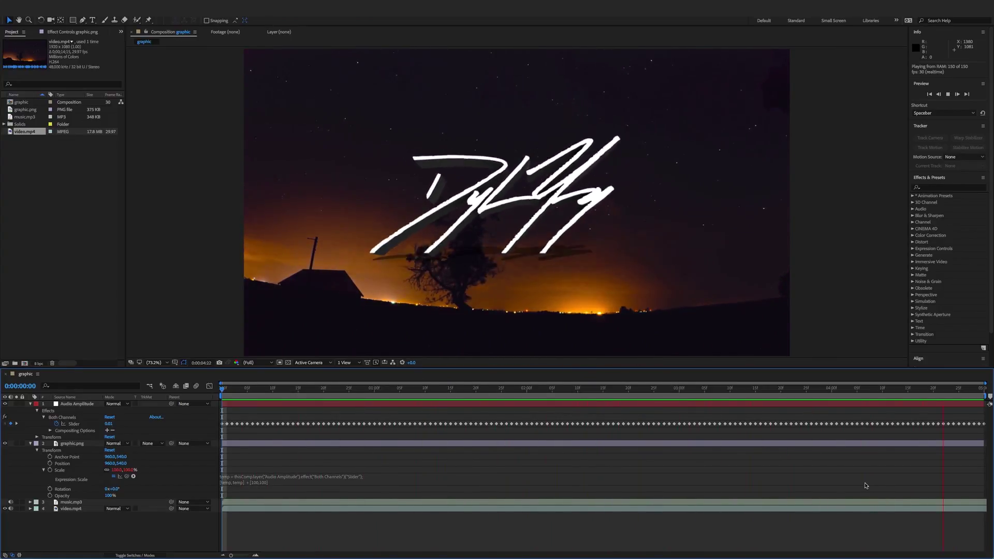
{"action": "key", "text": "space"}
{"action": "left_click_drag", "start_coordinate": [349, 389], "coordinate": [213, 386]}
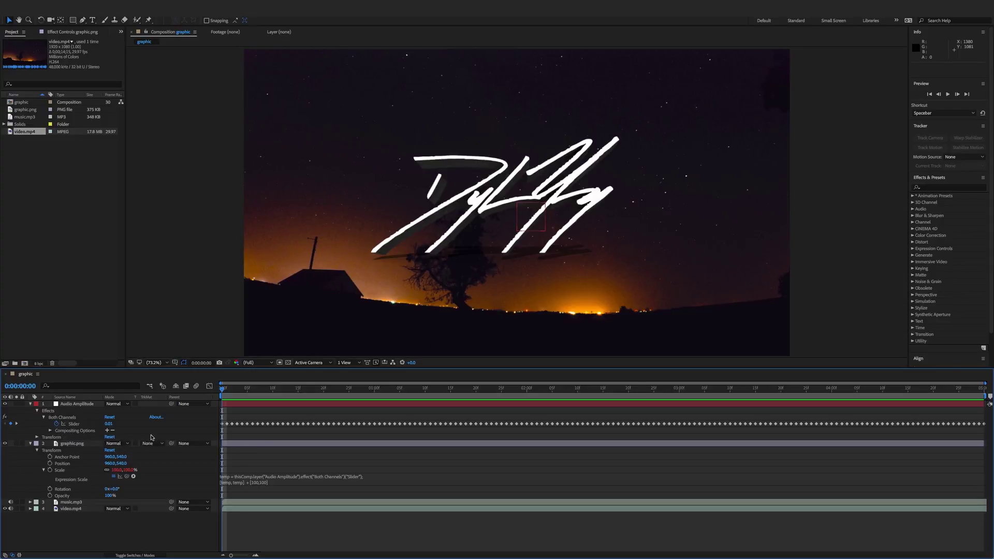
Add the expression ease(value,20,50,0,100) to the Both Channels Slider of the Audio Amplitude layer
{"action": "left_click", "coordinate": [56, 426], "text": "alt"}
{"action": "left_click", "coordinate": [277, 430]}
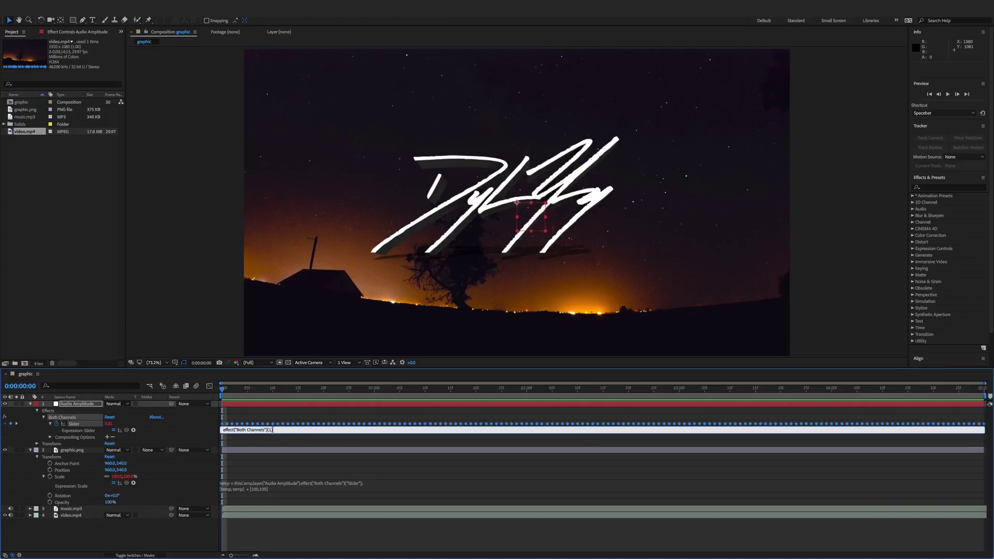
{"action": "left_click_drag", "start_coordinate": [264, 428], "coordinate": [192, 426]}
{"action": "key", "text": "BackSpace"}
{"action": "type", "text": ","}
{"action": "type", "text": ")"}
{"action": "key", "text": "BackSpace"}
{"action": "type", "text": "20"}
{"action": "type", "text": "50,0,1"}
{"action": "type", "text": "00"}
{"action": "left_click", "coordinate": [224, 391]}
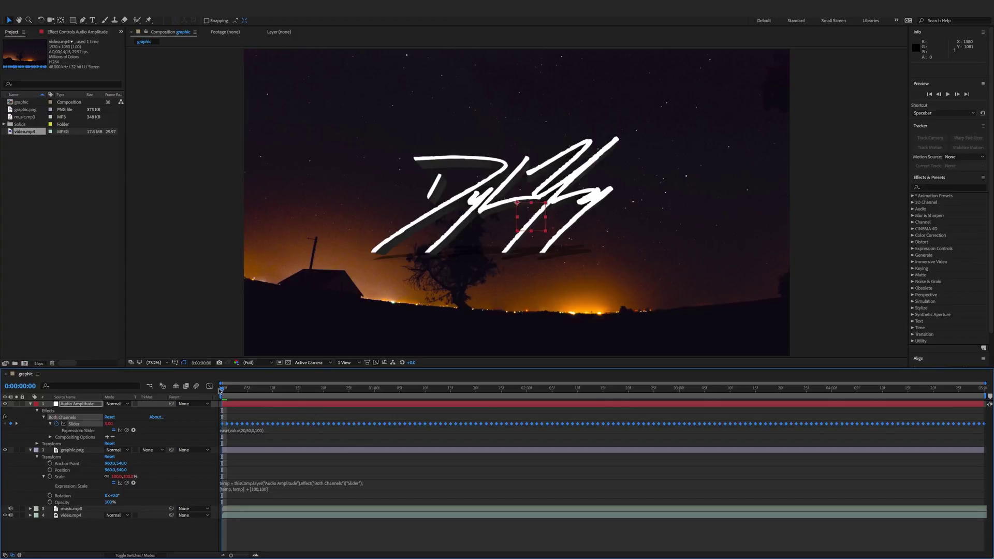
Preview the graphic's pulsing with the eased audio slider and return the playhead to the start
{"action": "key", "text": "space"}
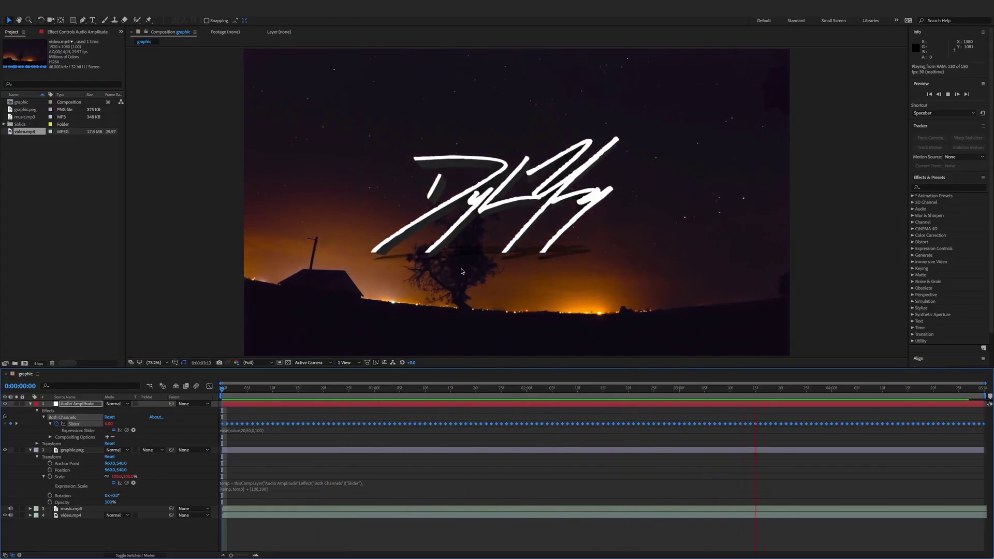
{"action": "key", "text": "space"}
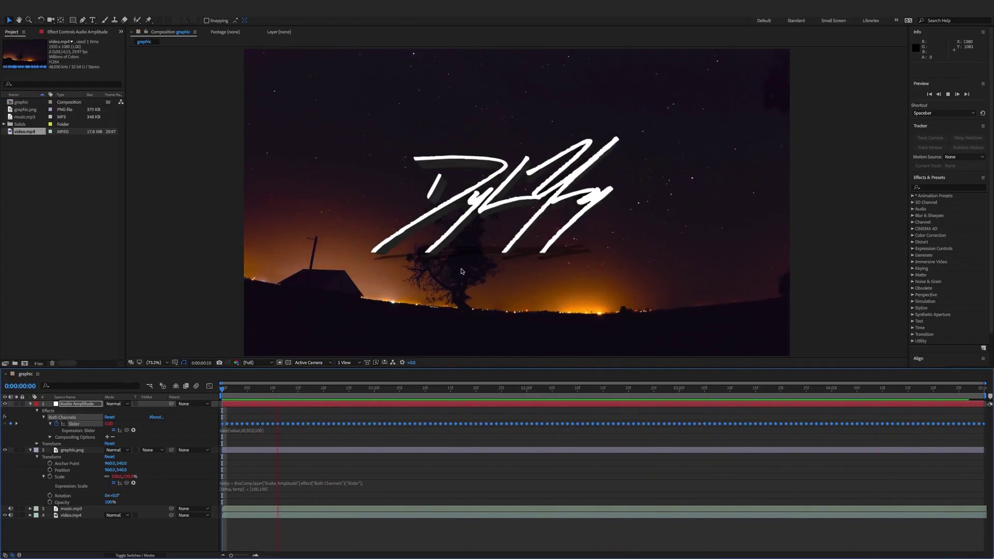
{"action": "left_click_drag", "start_coordinate": [283, 389], "coordinate": [216, 396]}
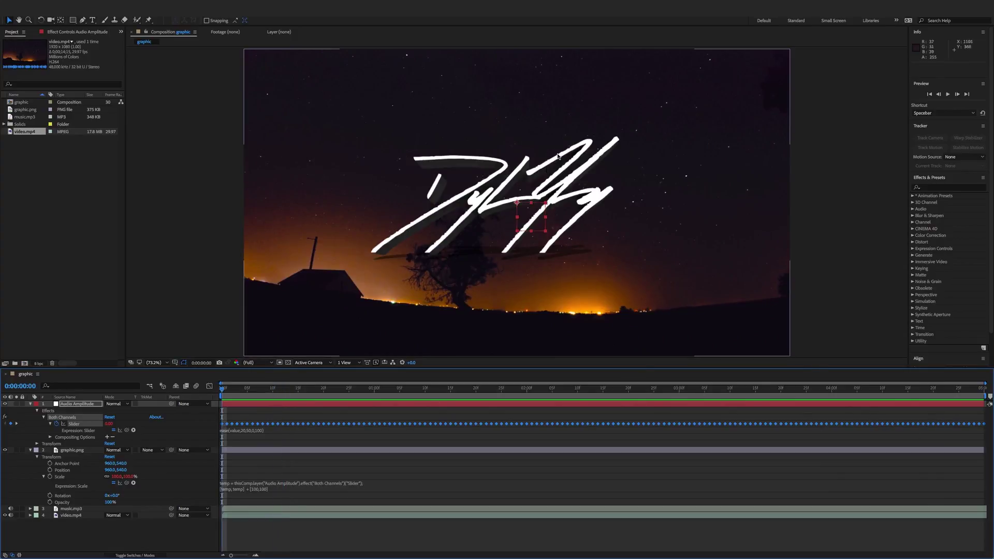